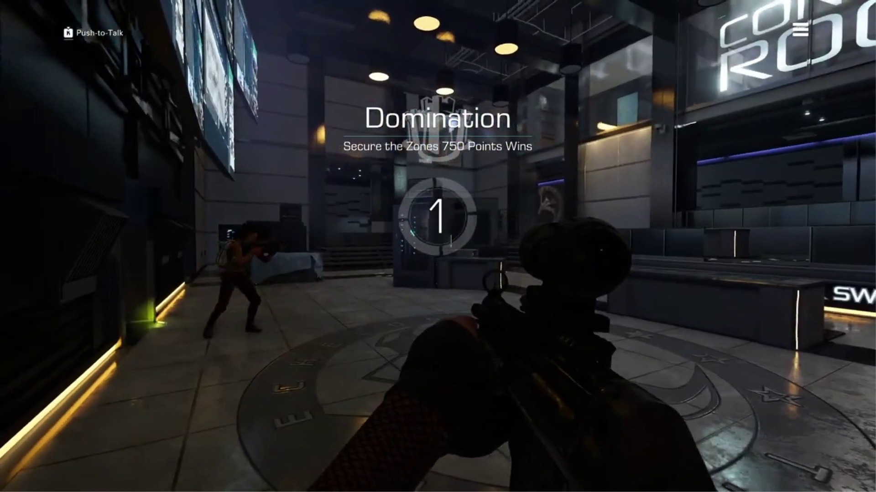
Step: Bring up the team scoreboard during the match
key("Tab")
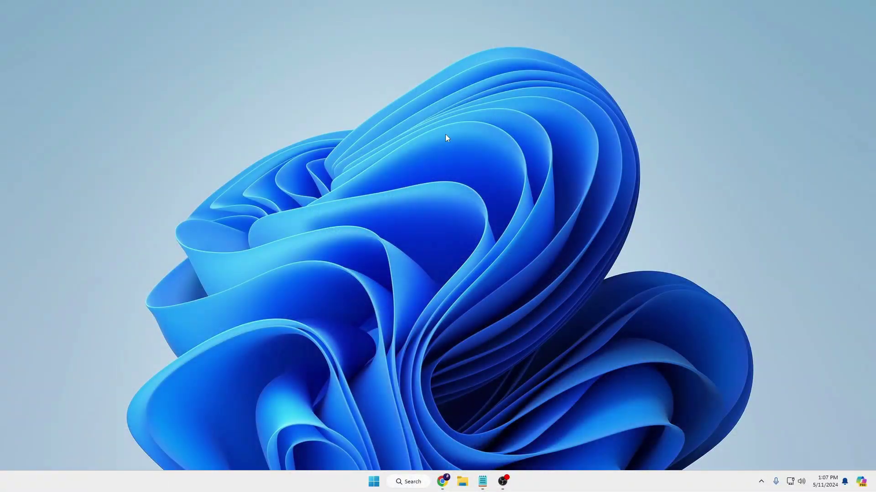
Step: Search Windows for 'amd' to launch AMD Software: Adrenalin Edition
right_click(435, 184)
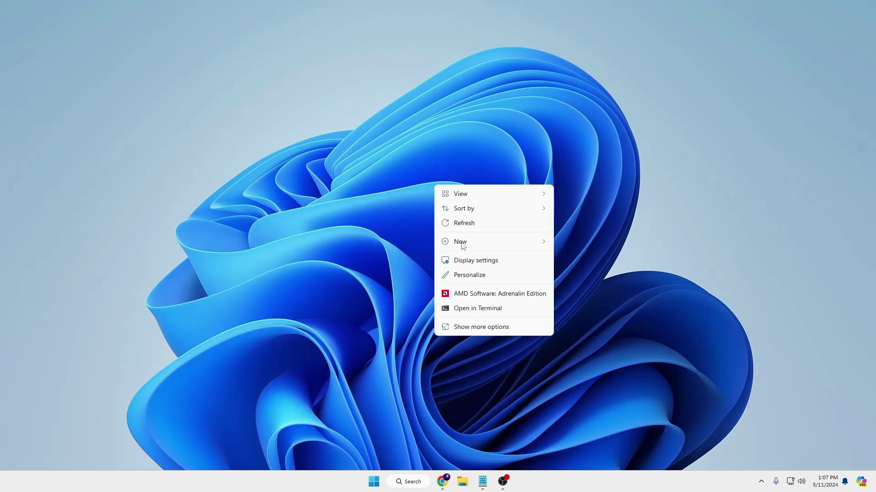
left_click(391, 279)
left_click(416, 483)
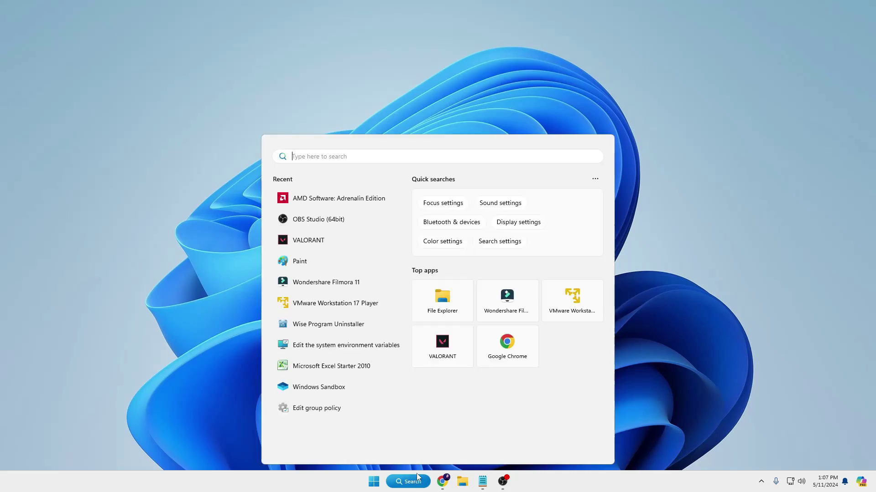
type("amd")
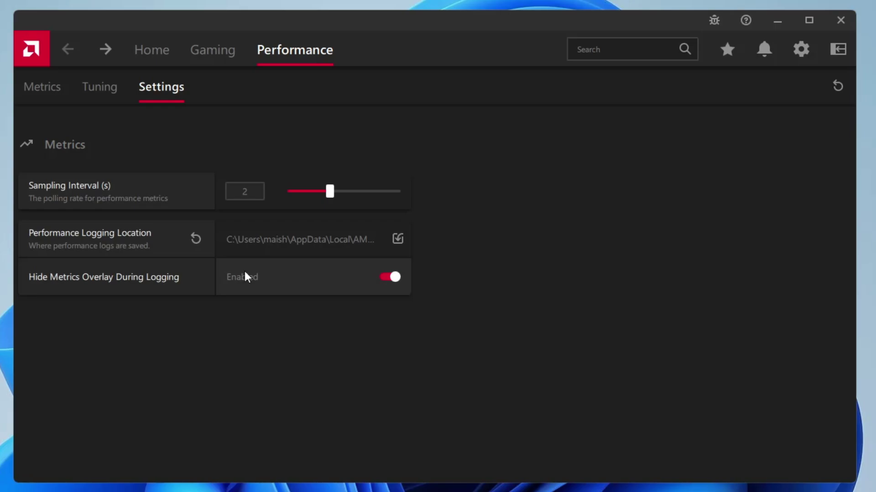
Step: Download the available Adrenalin 24.3.1 update from the software Settings page
left_click(801, 49)
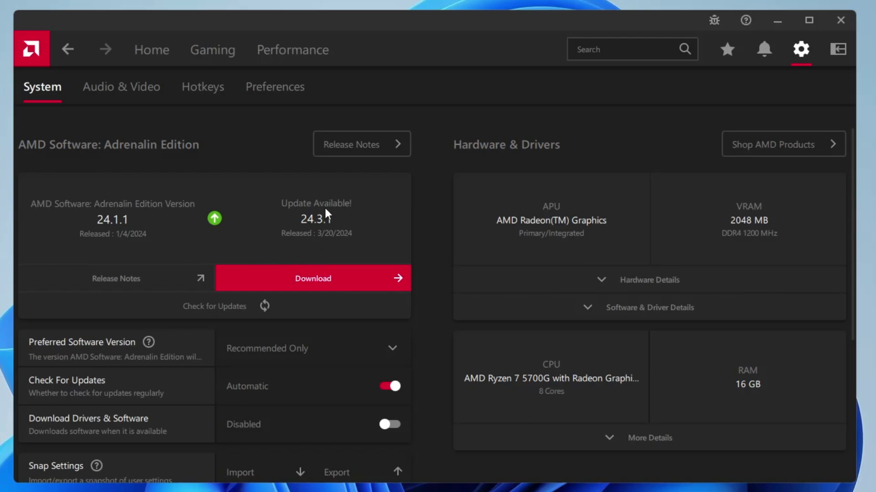
left_click(320, 285)
Step: Launch the 24.3.1 installer and keep Full Install as the install type
left_click(318, 279)
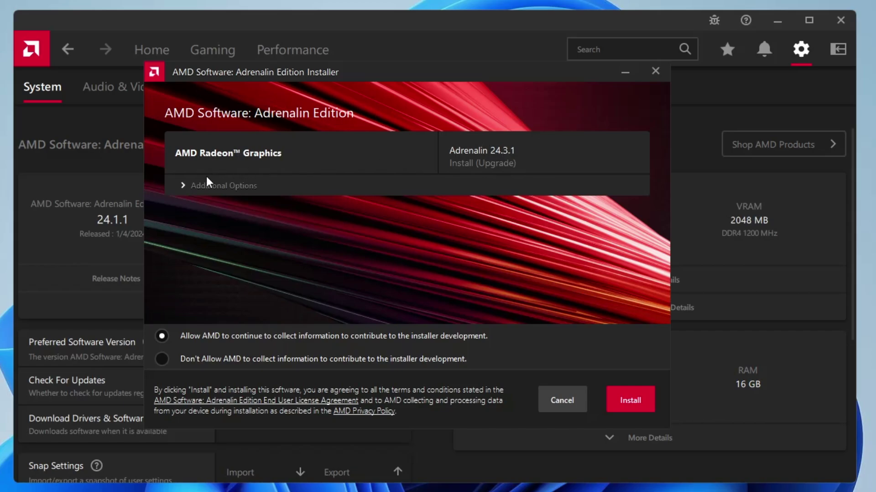
left_click(184, 185)
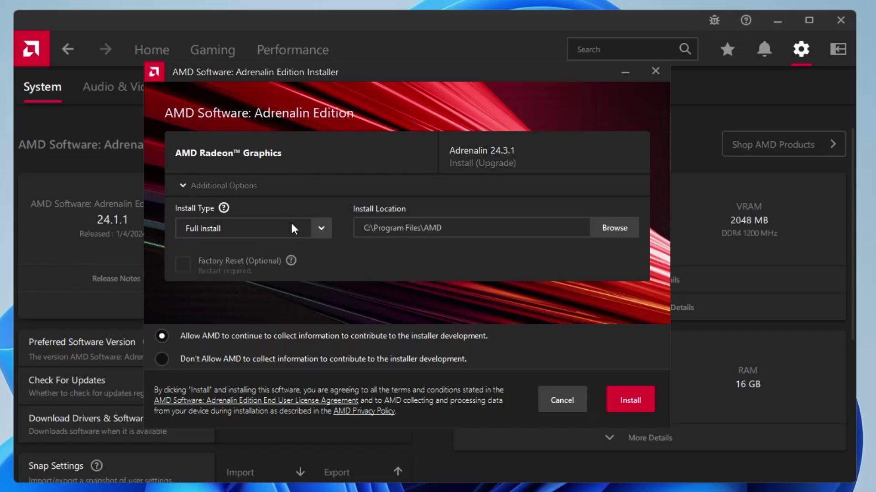
left_click(321, 228)
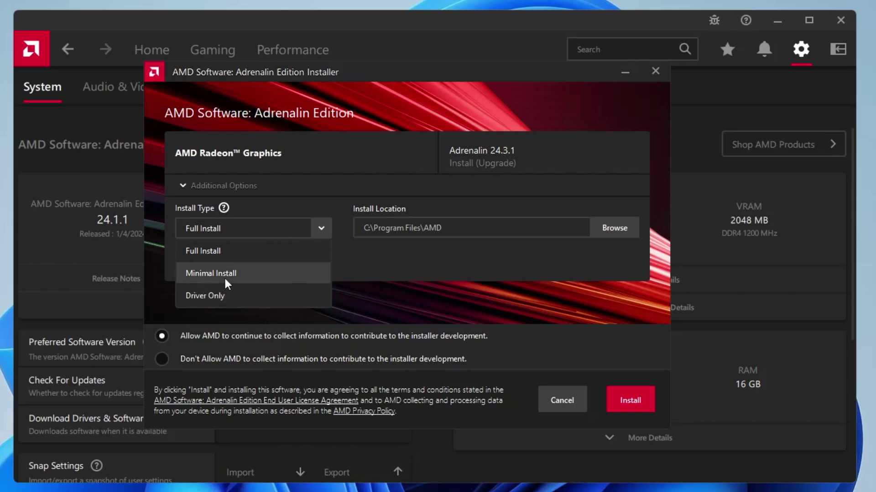
left_click(303, 204)
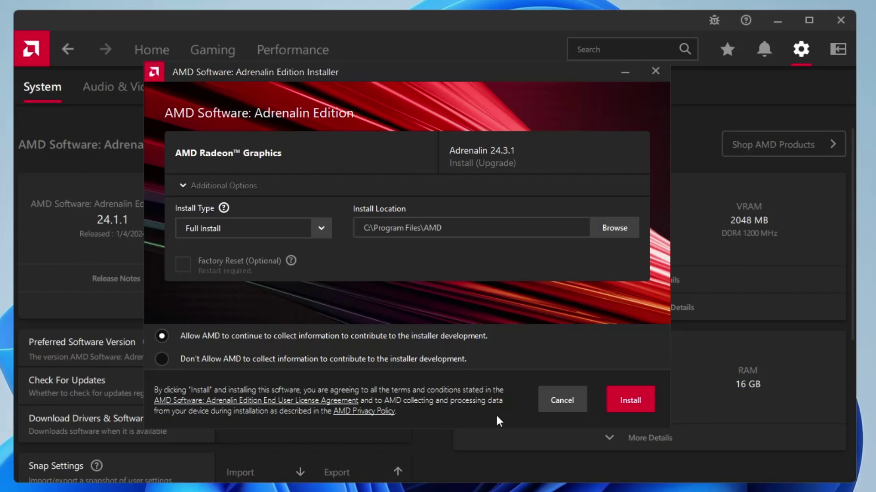
Step: Install the Adrenalin 24.3.1 upgrade over version 24.1.1
left_click(628, 400)
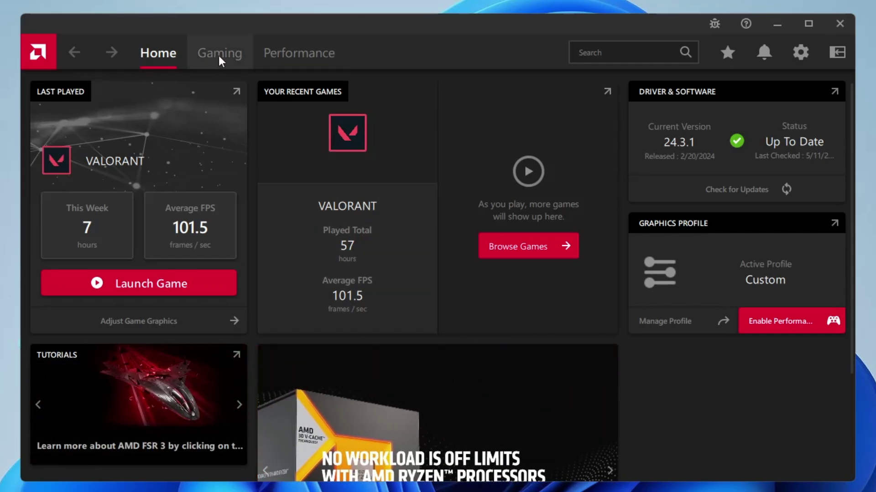
Step: Open the global Graphics settings and review the Anti-Lag, Enhanced Sync, Boost, Chill and Sharpening toggles
left_click(224, 58)
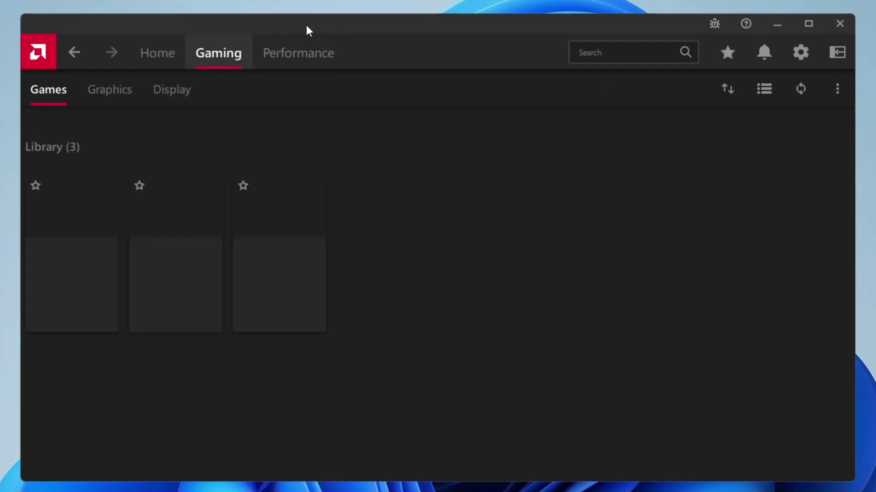
left_click_drag(306, 25, 381, 17)
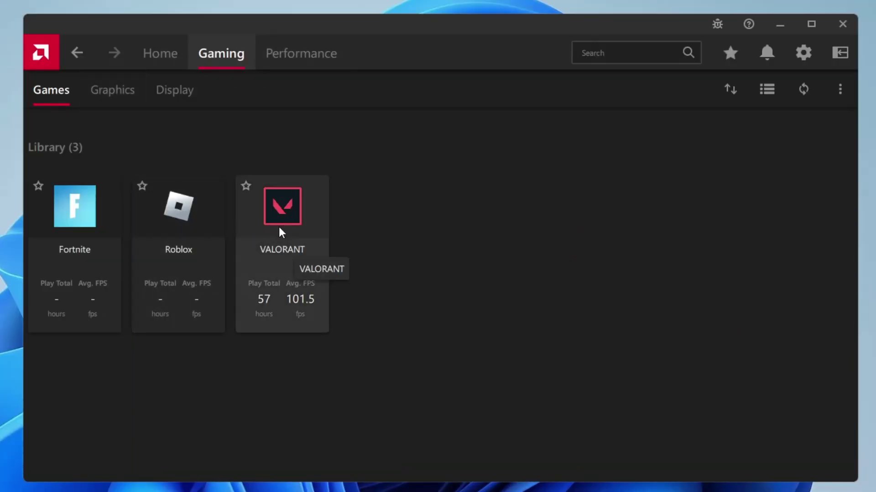
left_click(113, 91)
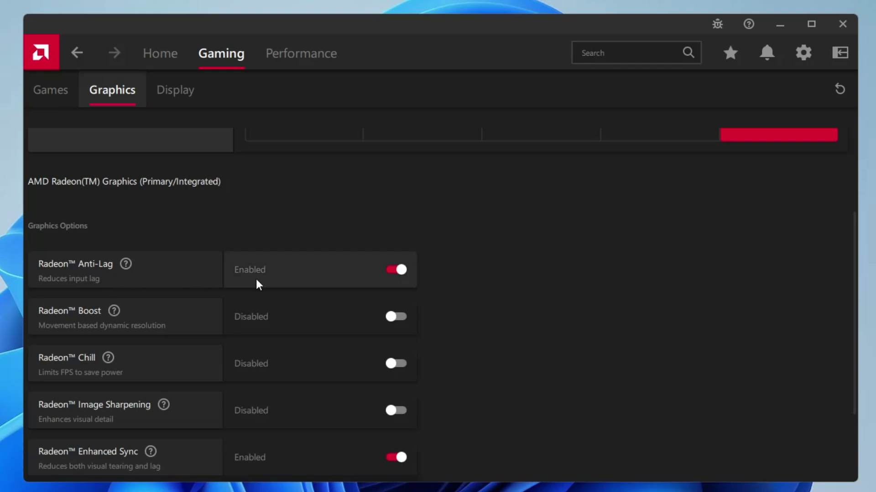
scroll(53, 268, "down", 1)
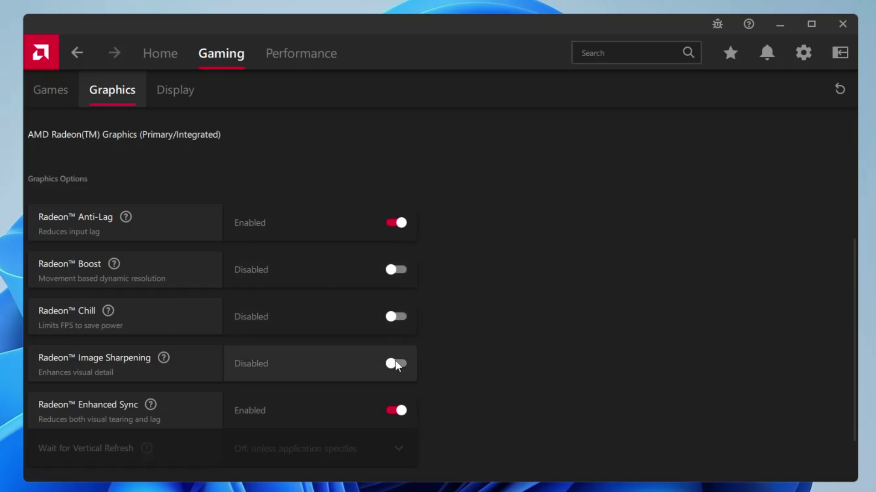
scroll(182, 289, "down", 1)
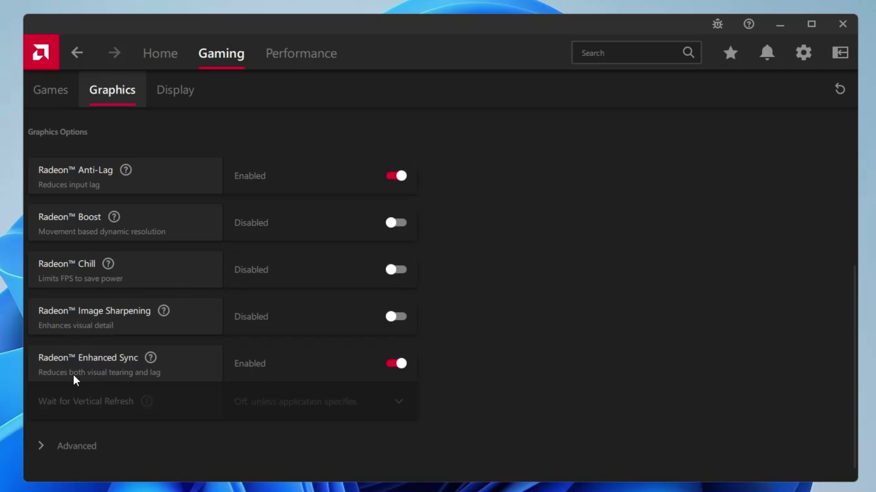
scroll(84, 375, "down", 1)
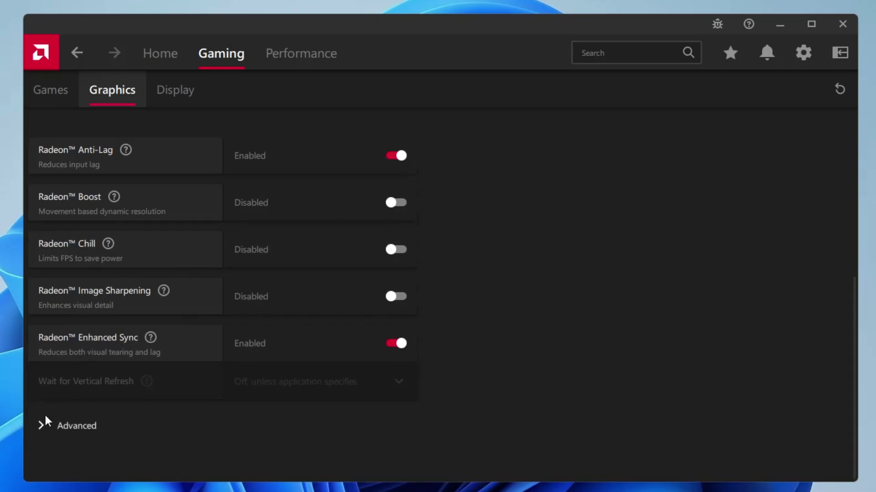
Step: Set anti-aliasing to override application settings at 2X level using Multisampling
left_click(42, 424)
scroll(95, 406, "down", 3)
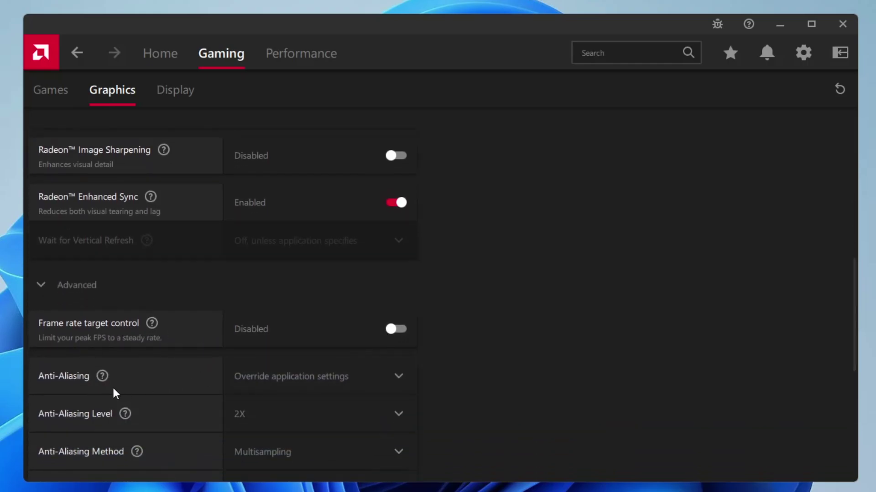
left_click(396, 376)
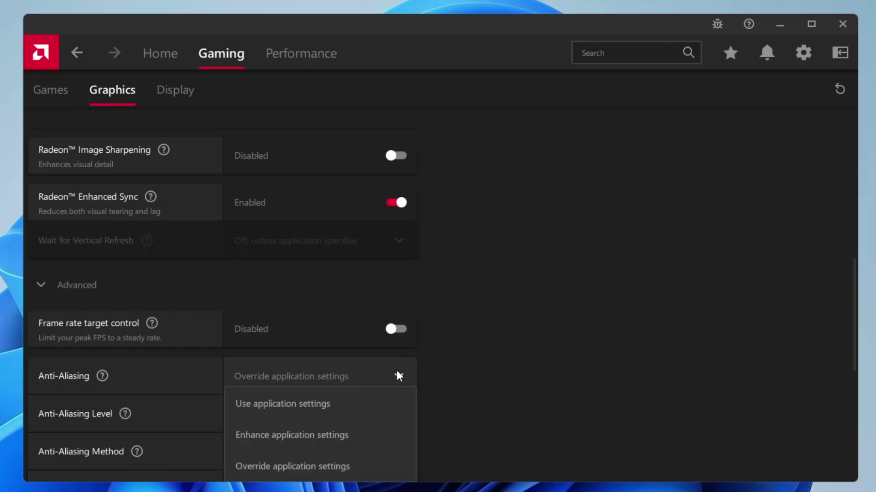
left_click(280, 466)
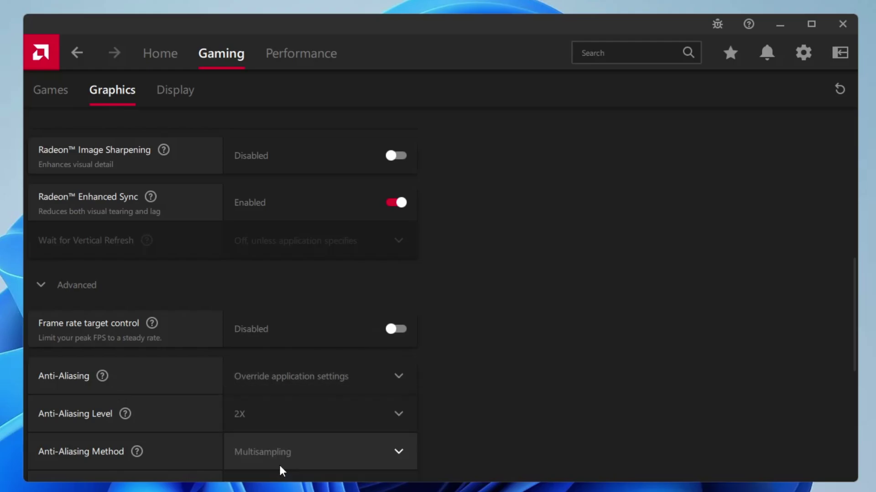
scroll(165, 401, "down", 1)
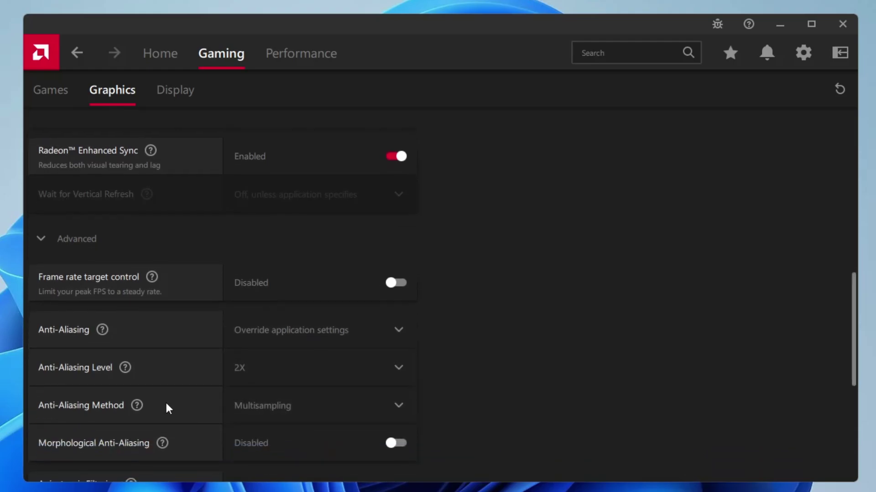
left_click(322, 367)
left_click(282, 310)
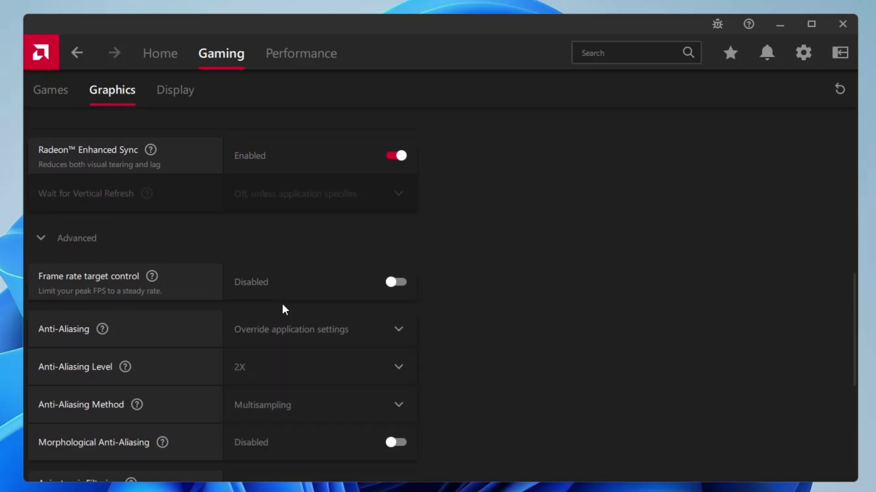
scroll(211, 348, "down", 1)
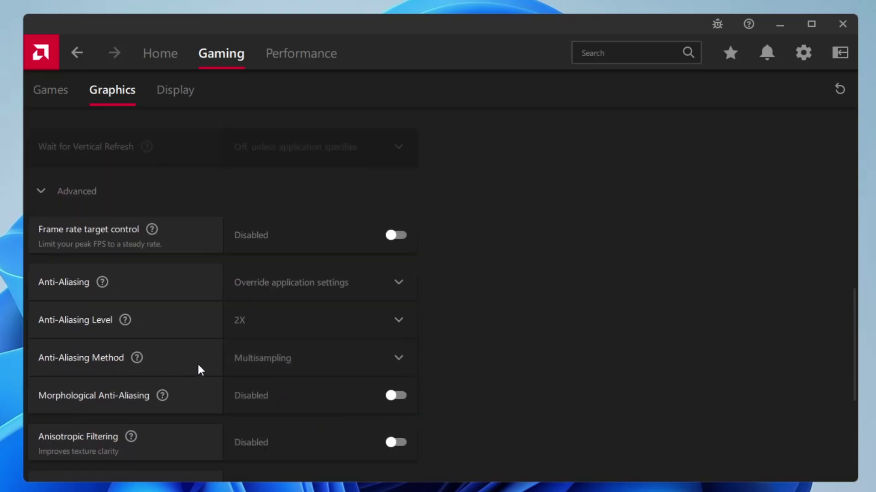
left_click(324, 358)
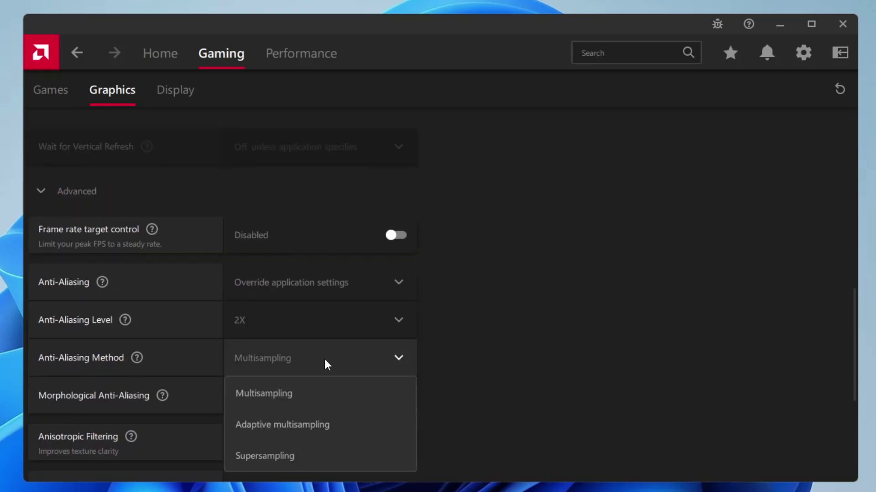
left_click(256, 393)
Step: Keep texture filtering quality at Standard
scroll(181, 370, "down", 1)
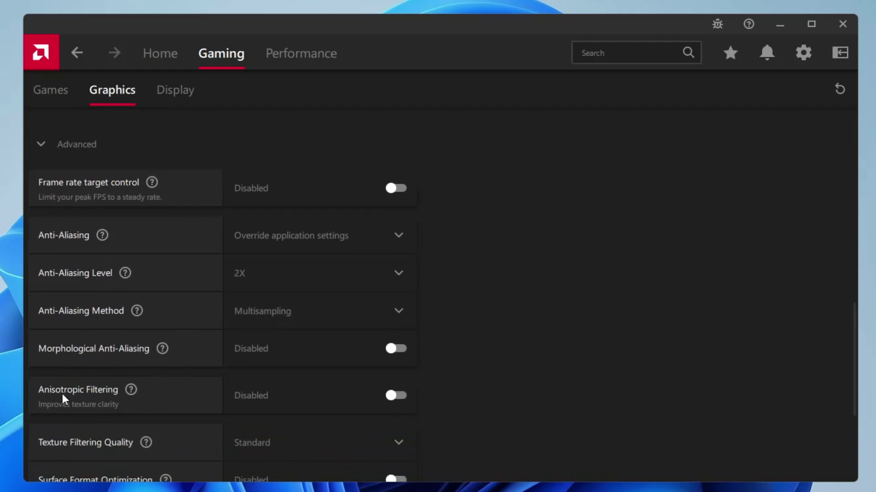
scroll(297, 395, "down", 1)
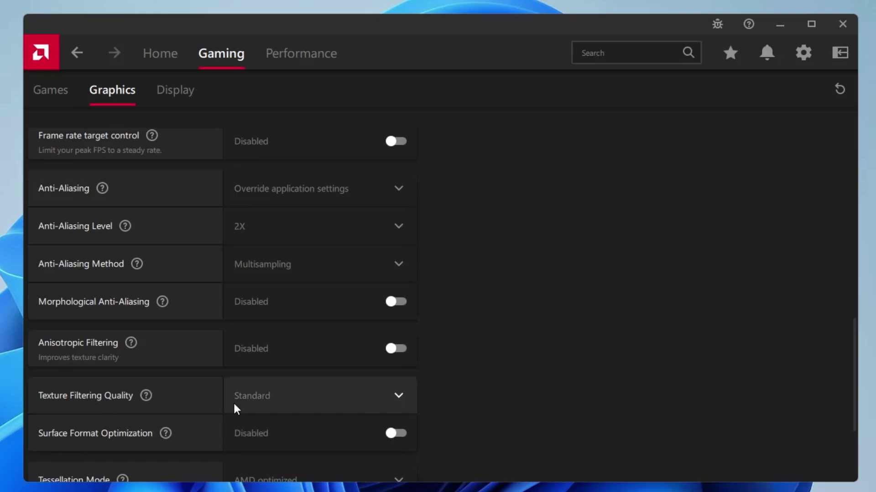
scroll(297, 397, "down", 1)
left_click(300, 357)
left_click(300, 355)
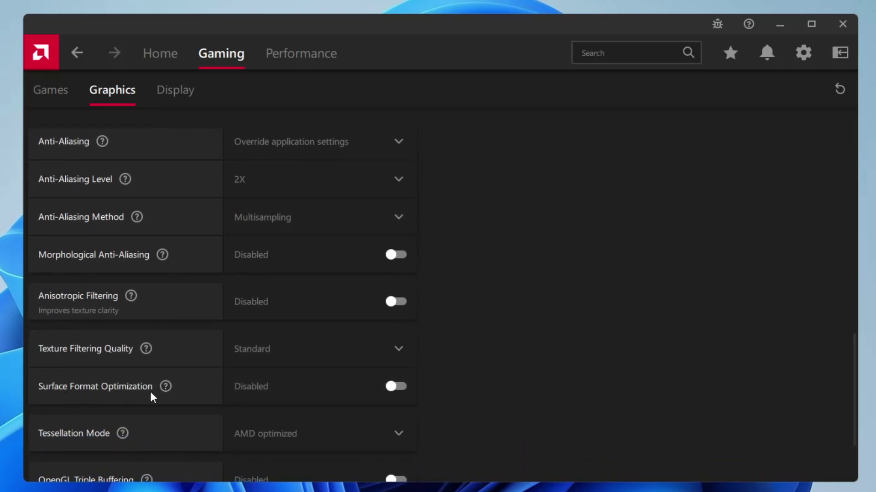
Step: Override tessellation with maximum tessellation level Off, then reset the shader cache
scroll(149, 389, "down", 1)
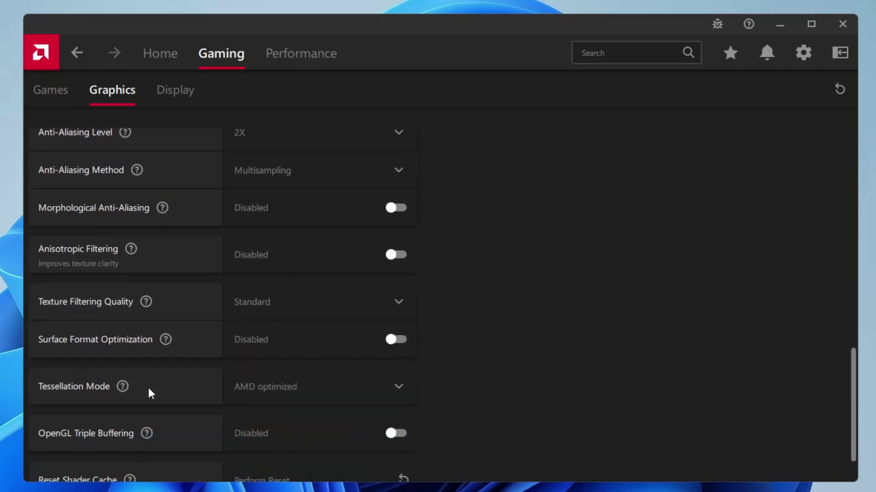
scroll(274, 388, "down", 1)
left_click(298, 329)
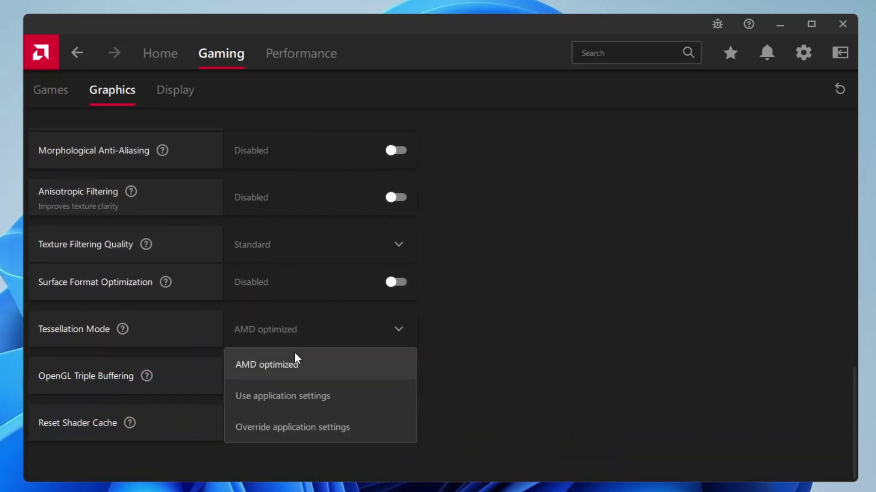
left_click(279, 429)
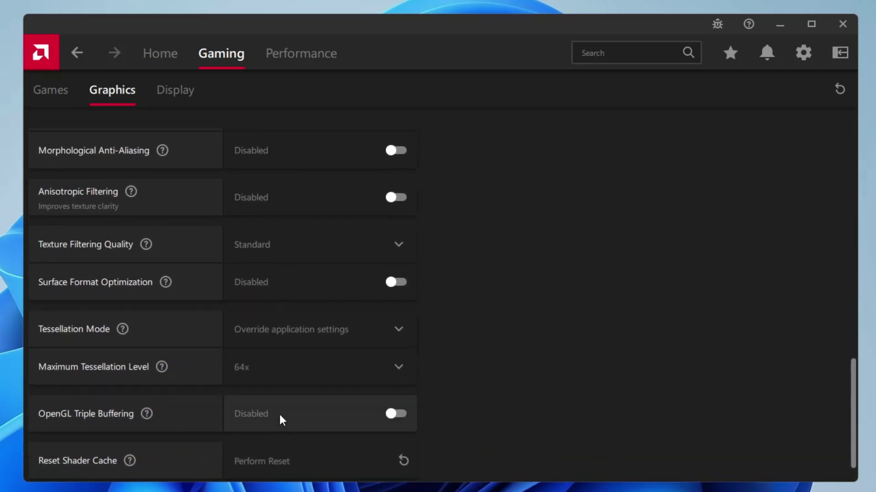
left_click(284, 370)
left_click(262, 247)
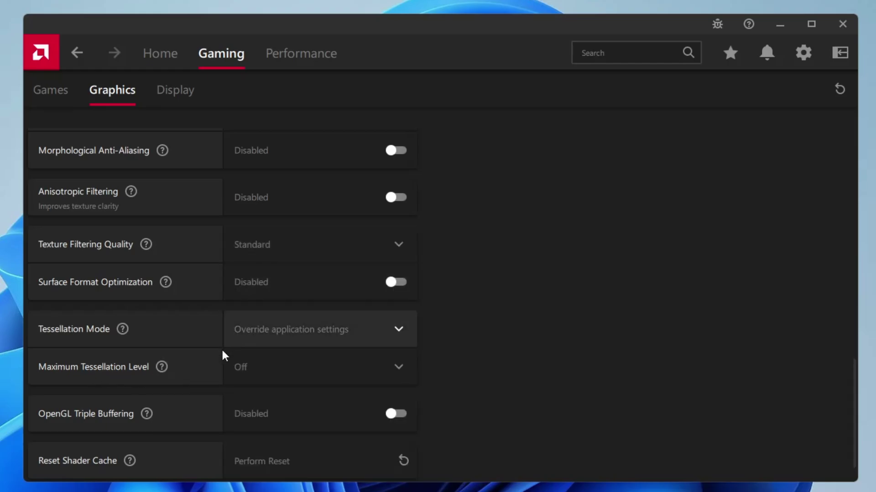
scroll(163, 395, "down", 2)
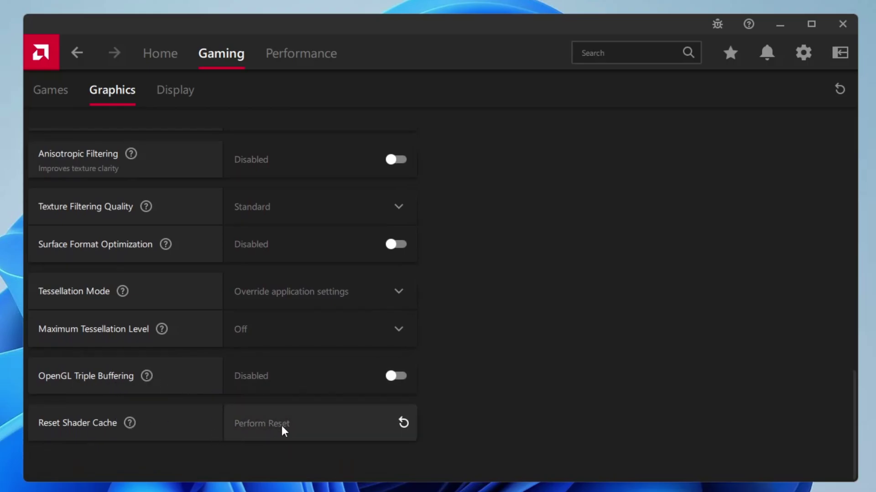
left_click(404, 423)
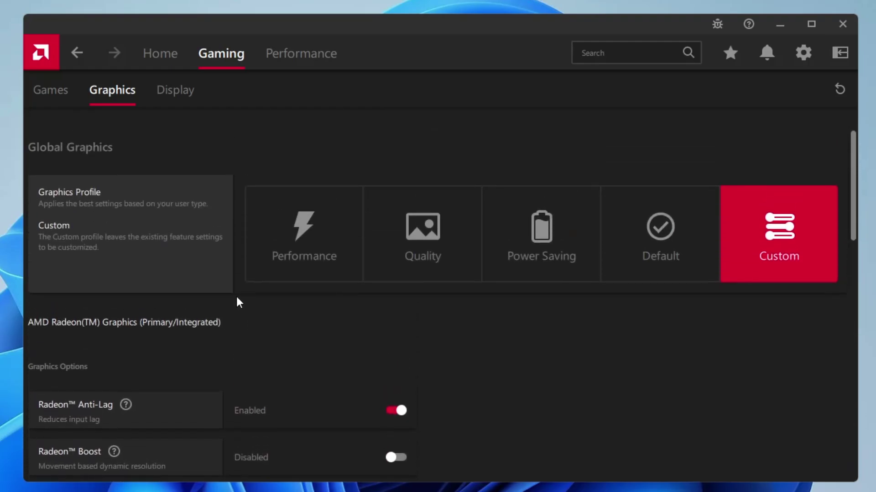
Step: Review the Display settings: GPU Scaling disabled, 8 bpc colour depth, YCbCr 4:4:4 pixel format
left_click(185, 97)
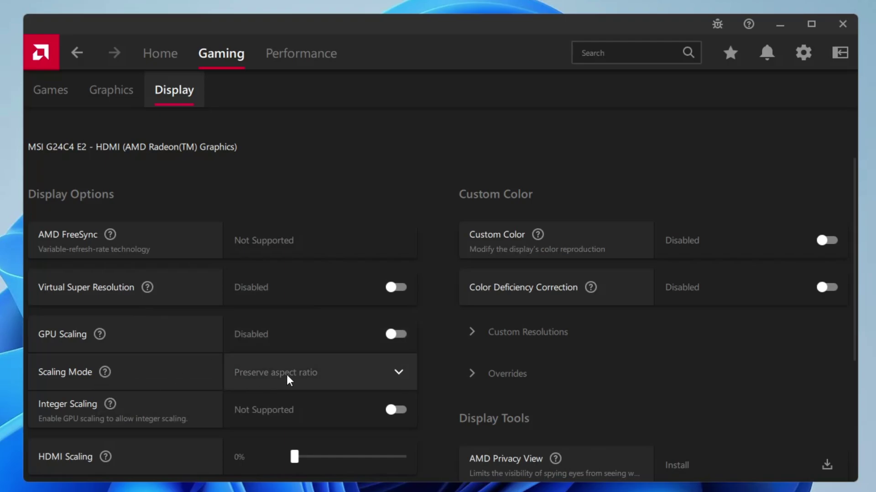
scroll(319, 373, "down", 1)
scroll(173, 376, "down", 3)
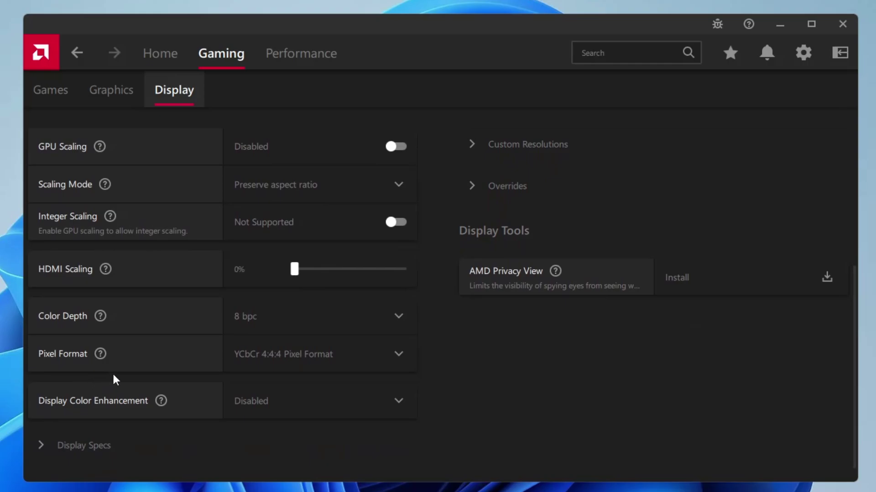
scroll(221, 351, "up", 5)
scroll(225, 347, "down", 1)
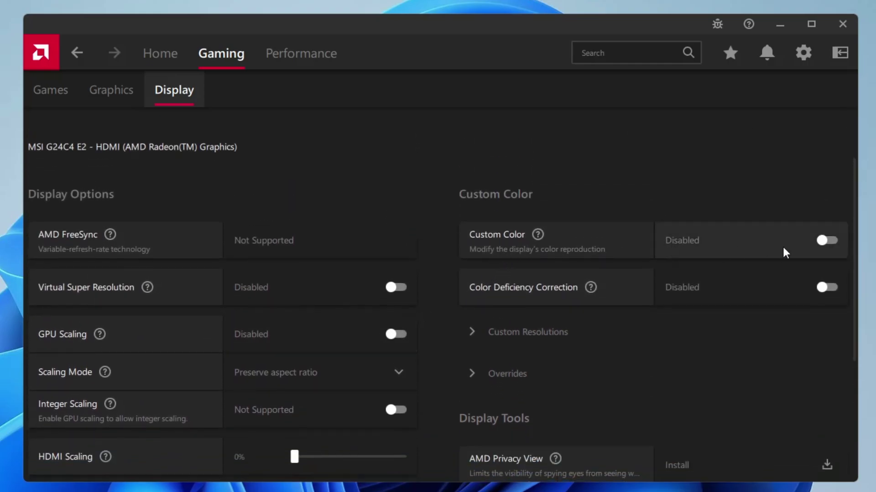
scroll(694, 296, "down", 5)
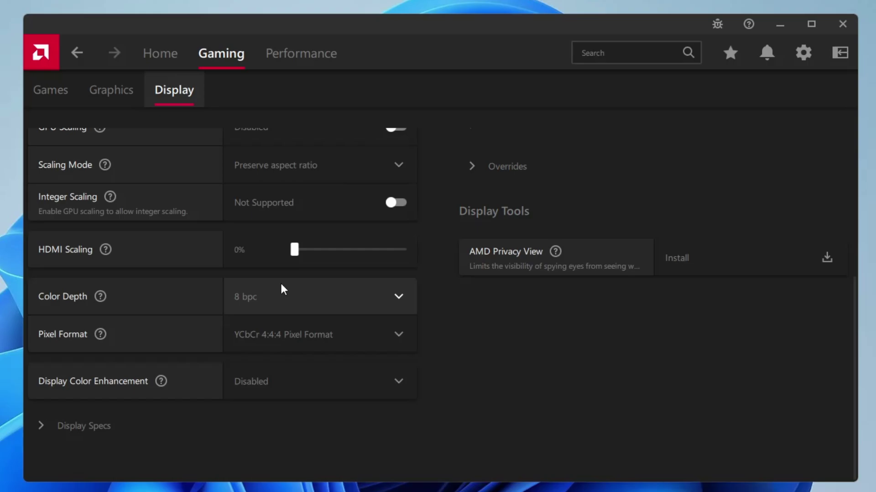
Step: Open the VALORANT profile from the Games library and look over its settings
left_click(89, 54)
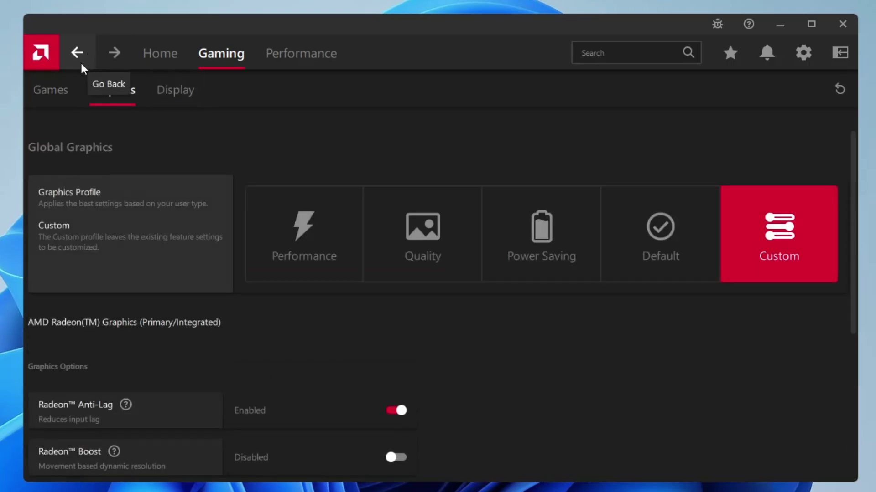
left_click(59, 87)
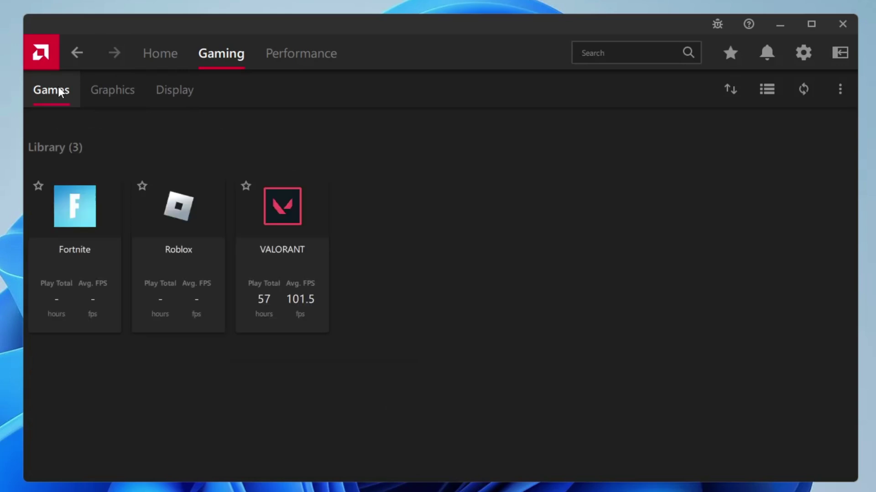
left_click(284, 213)
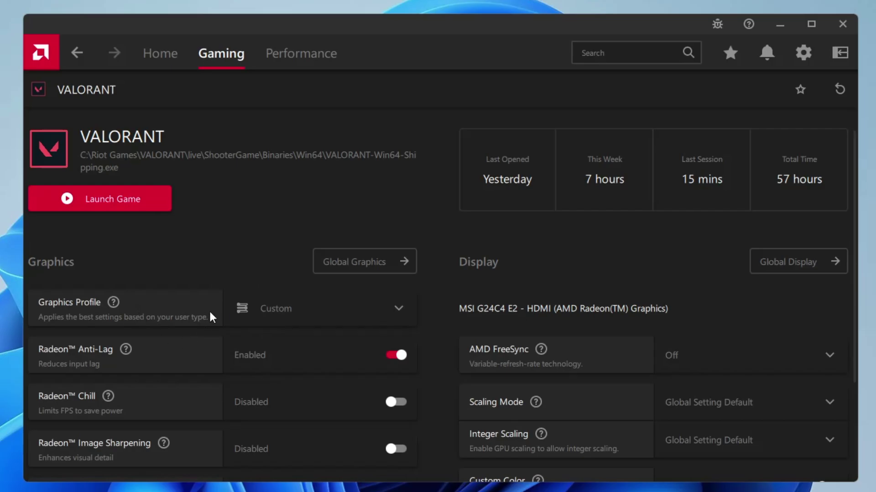
scroll(209, 310, "down", 1)
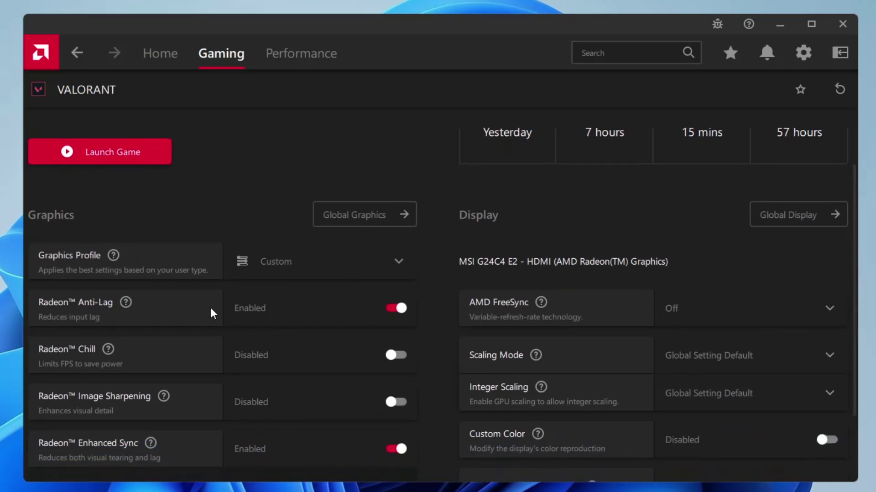
scroll(210, 308, "up", 1)
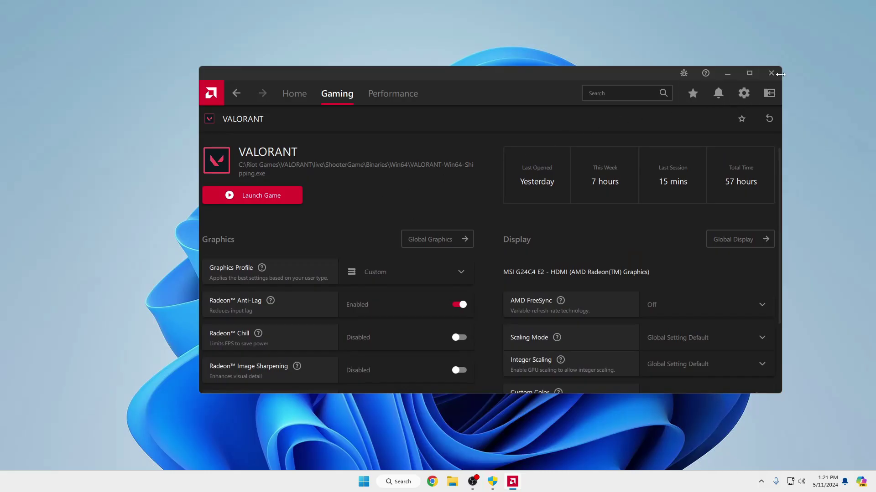
Step: Close the AMD Software: Adrenalin Edition window
left_click(771, 72)
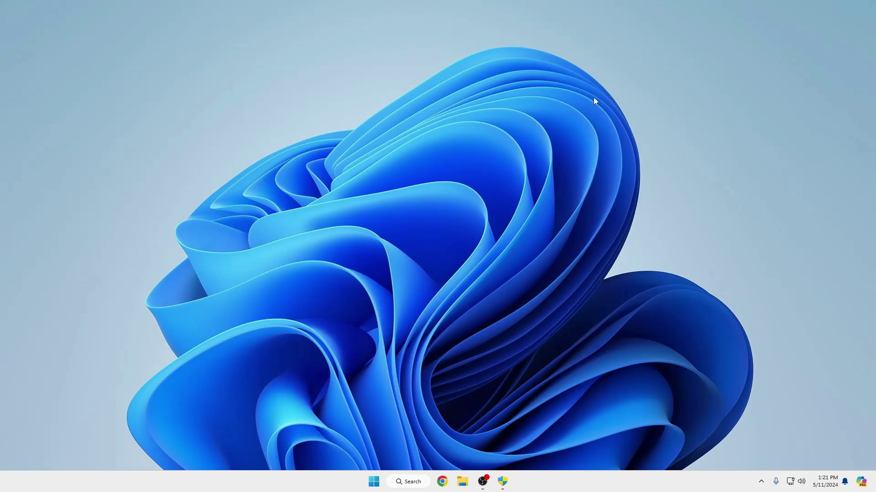